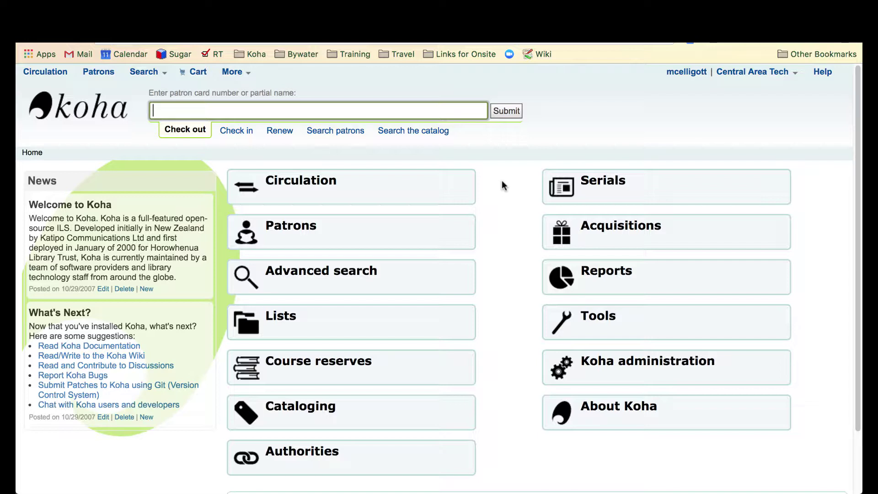
- From the staff home page, bring up the More list of additional staff modules
left_click(232, 72)
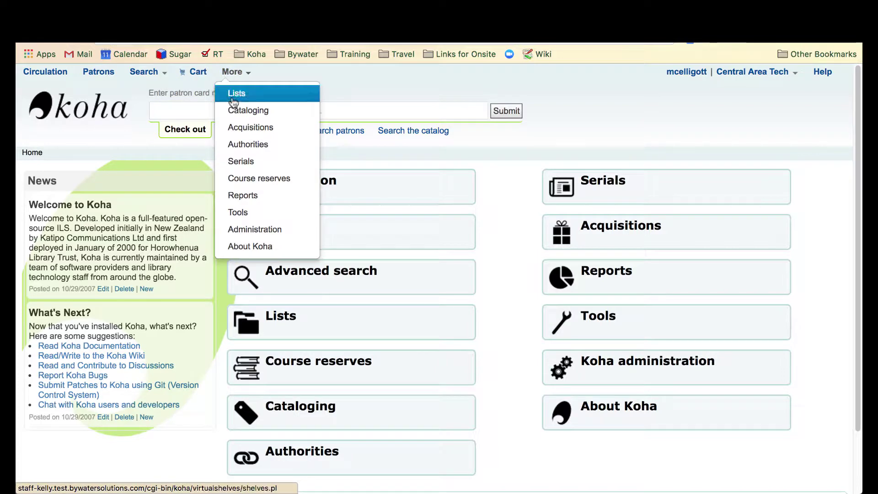
- In Administration, search preferences for 'makeprevious' and keep makePreviousSerialAvailable at Make
left_click(269, 231)
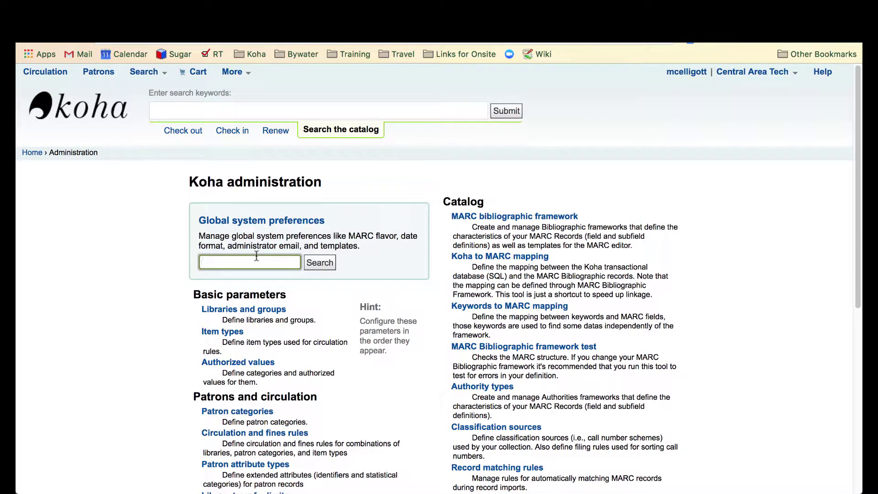
type("make")
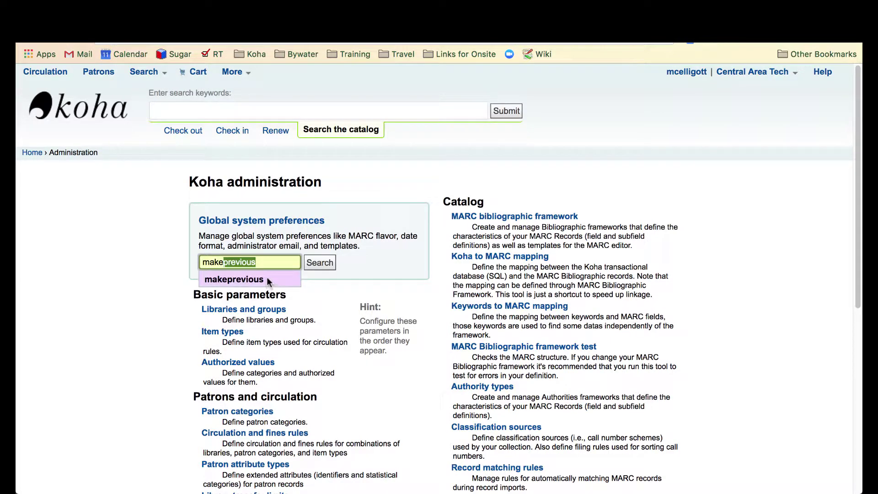
left_click(269, 280)
left_click(319, 264)
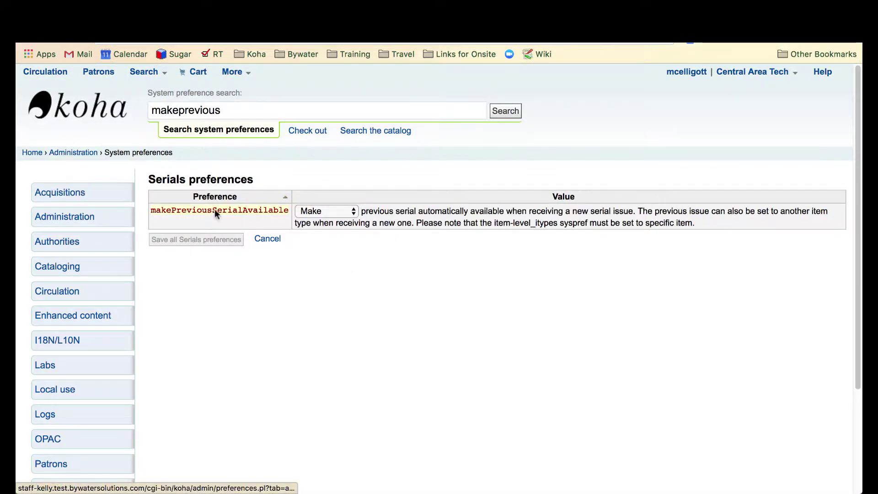
left_click(316, 216)
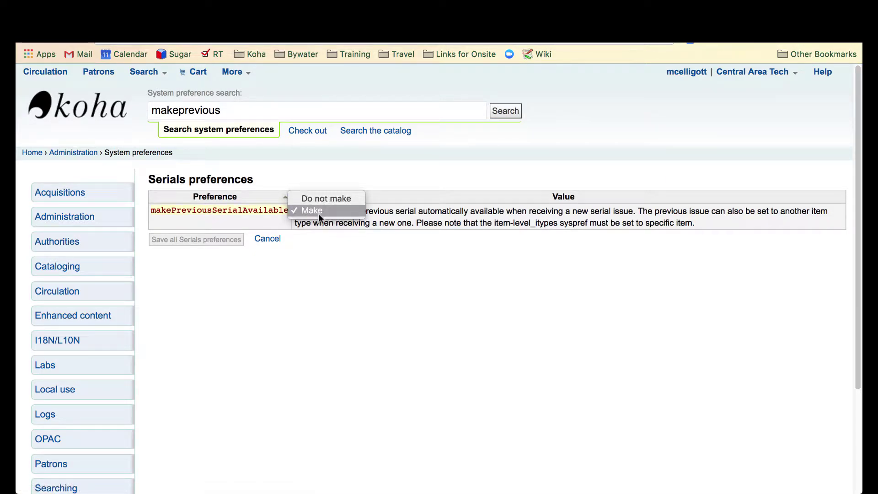
left_click(320, 213)
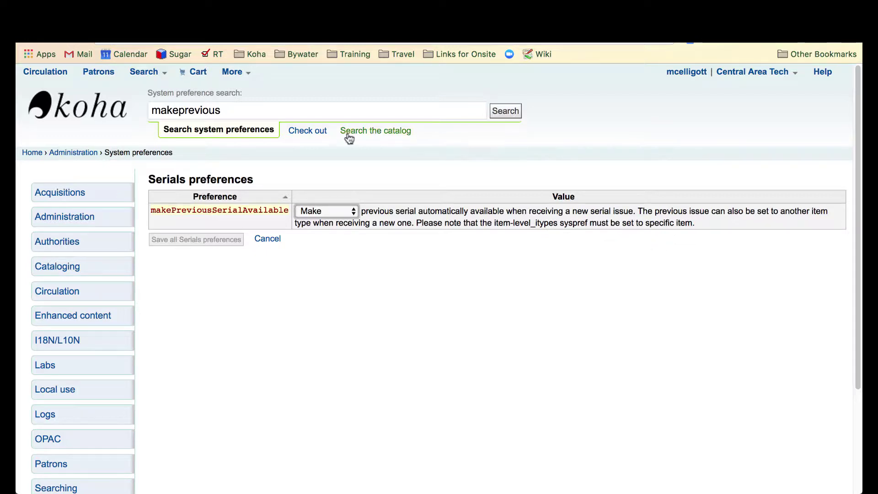
- Search preferences for 'item level', keep item-level_itypes at 'specific item', then return home
left_click_drag(235, 110, 114, 111)
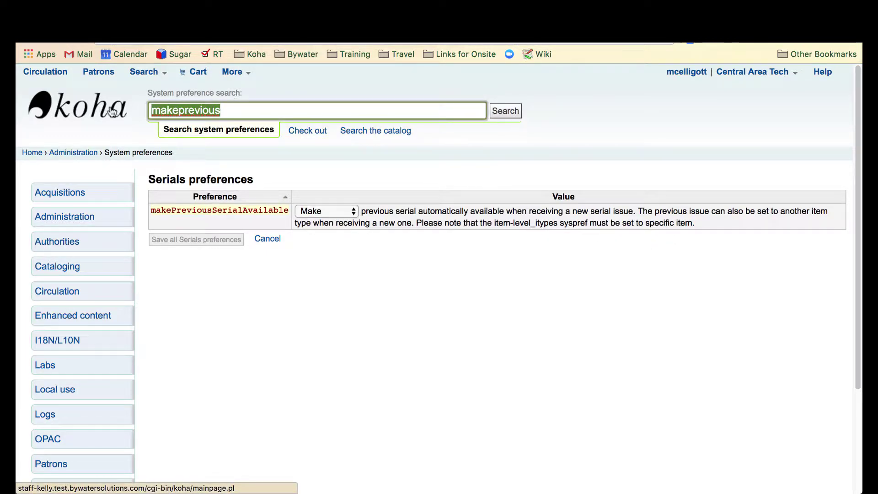
type("item ")
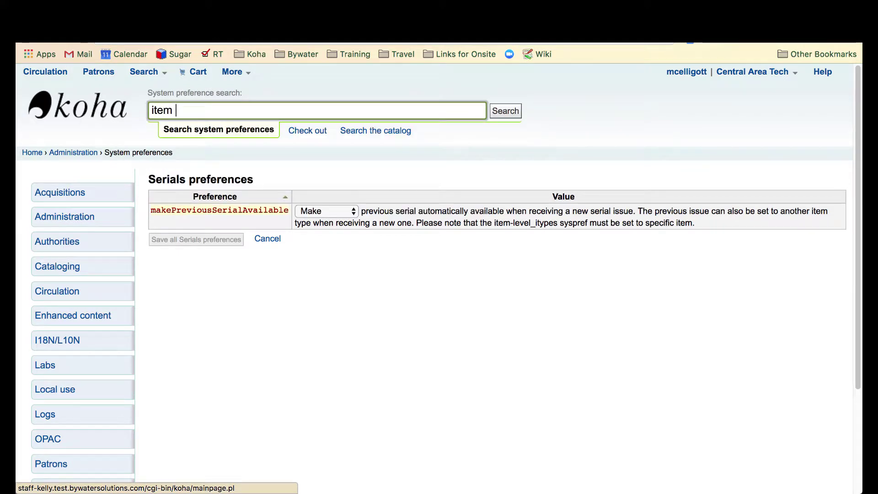
type("levl")
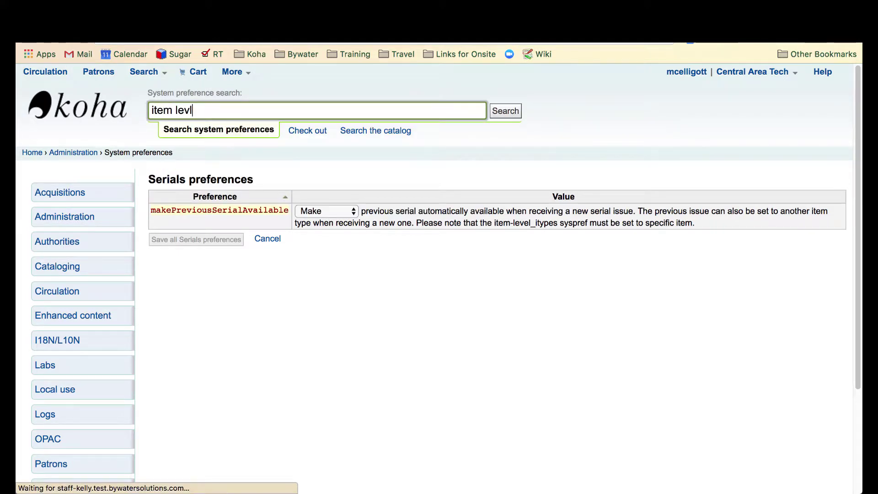
key("Return")
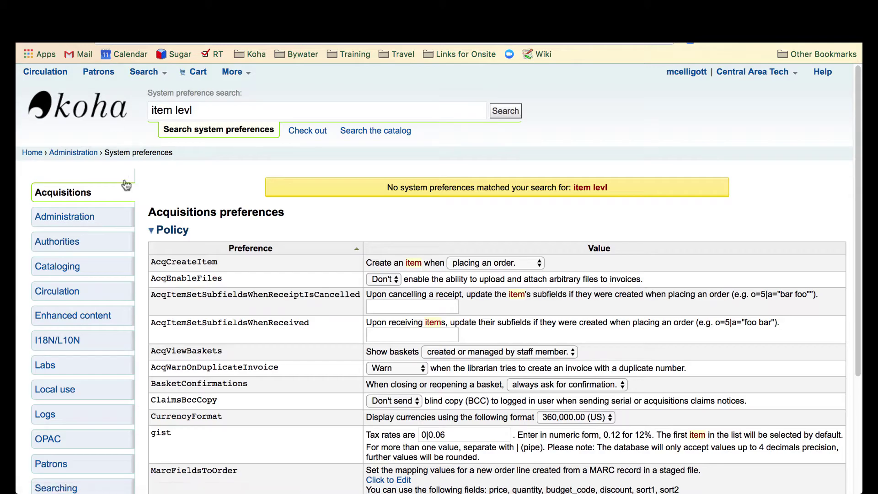
left_click(230, 110)
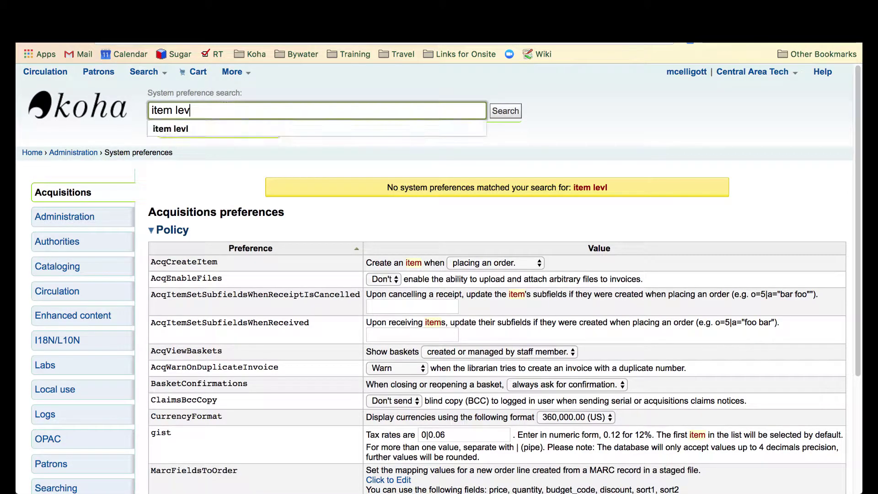
key("BackSpace")
type("el")
key("Return")
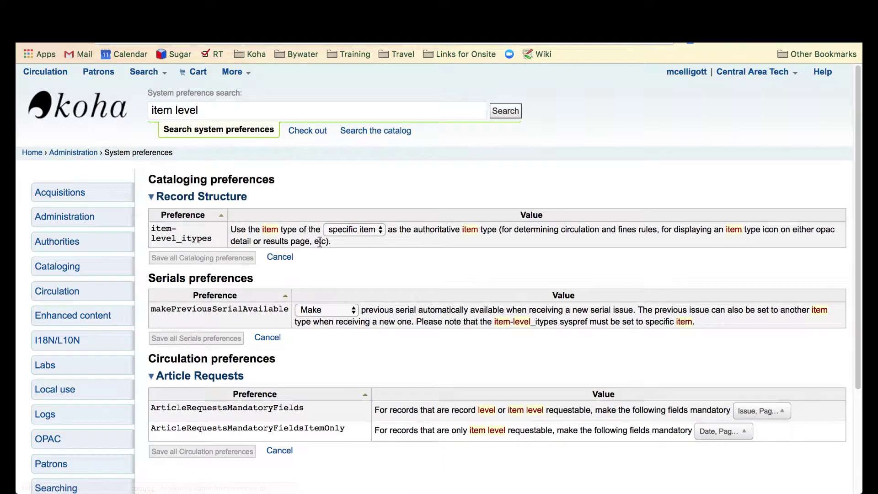
left_click(365, 228)
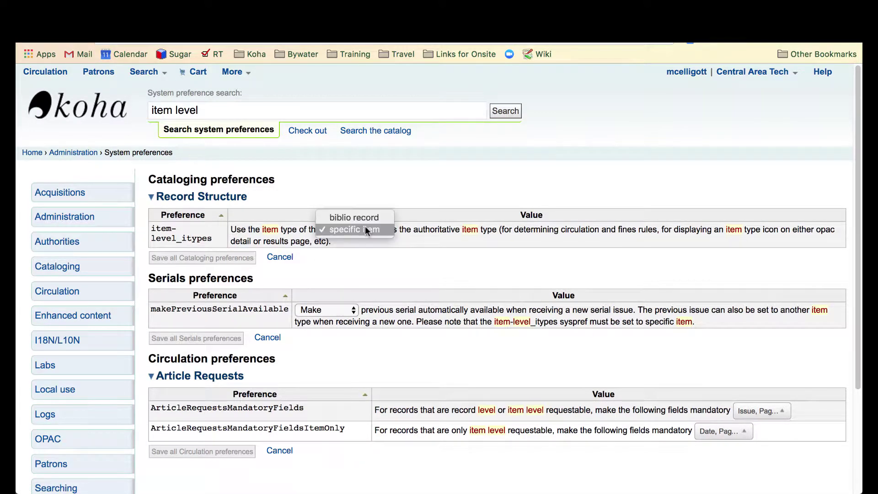
left_click(366, 228)
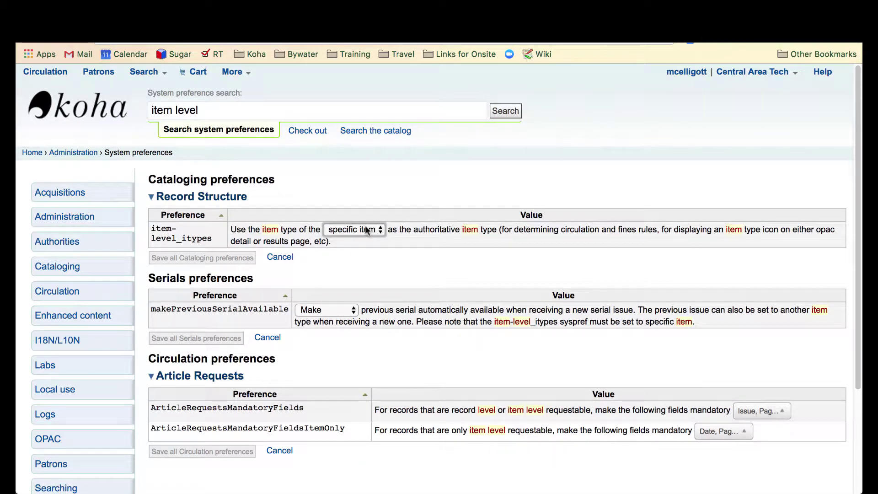
left_click(106, 118)
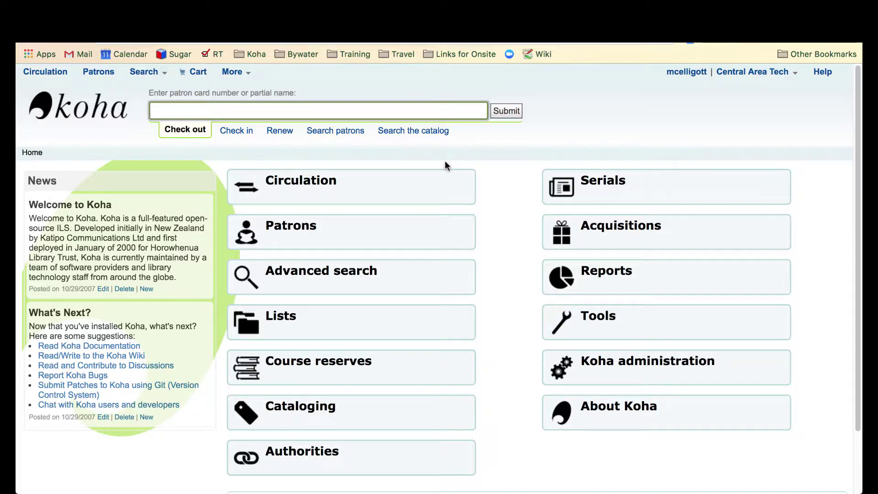
- Go to Administration > Item types, show all 21 entries, and scroll through the table
left_click(233, 72)
left_click(236, 229)
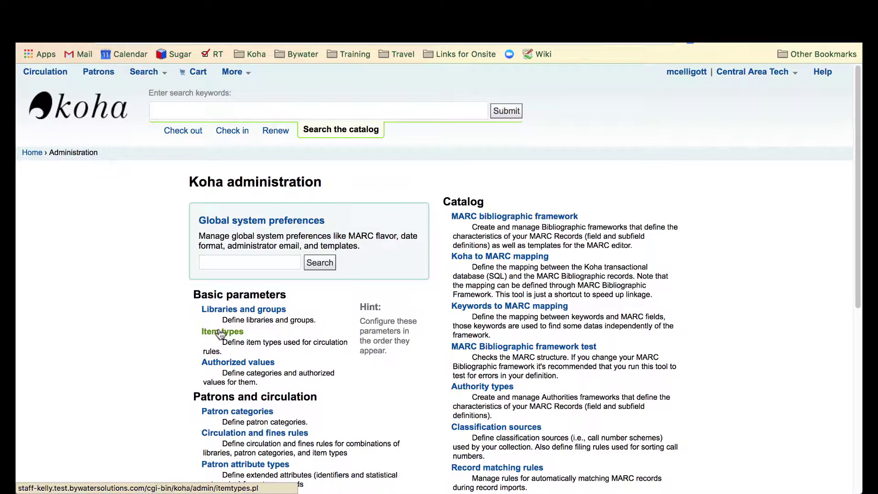
left_click(220, 332)
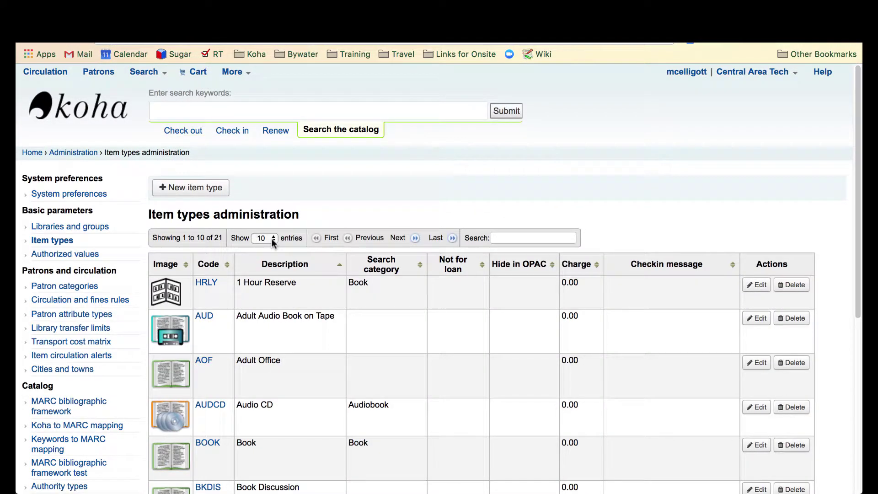
left_click(271, 239)
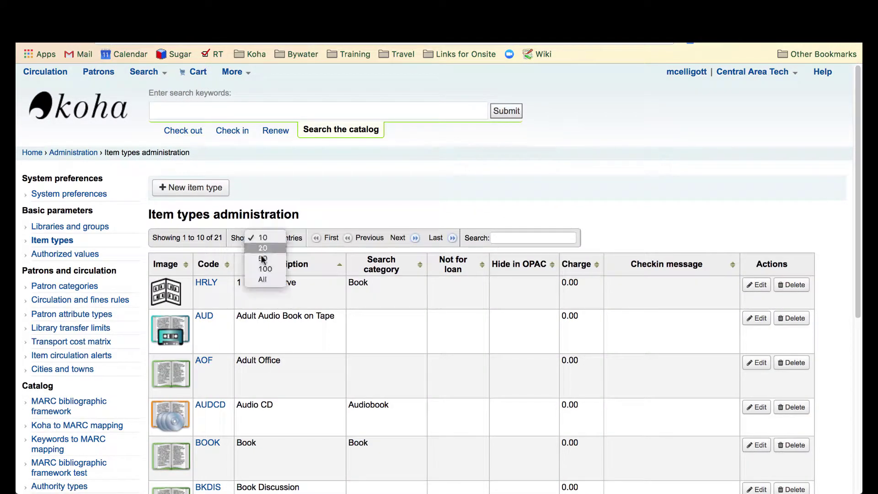
left_click(265, 279)
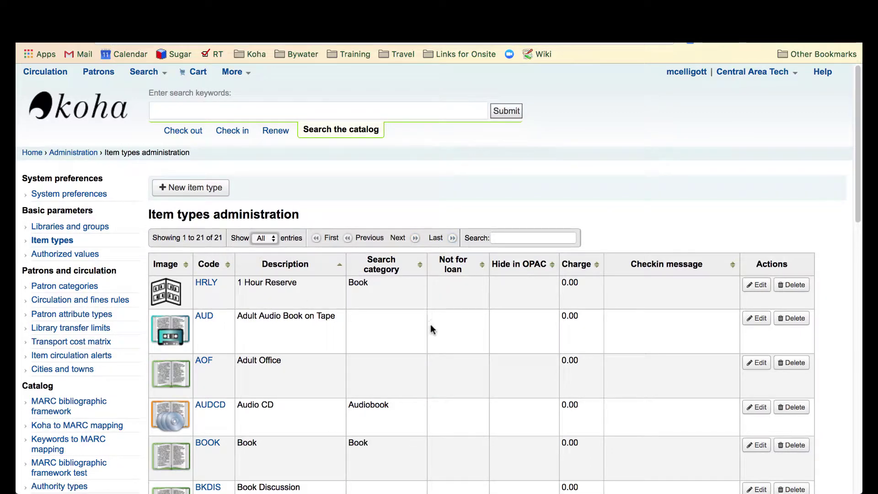
scroll(429, 336, "down", 15)
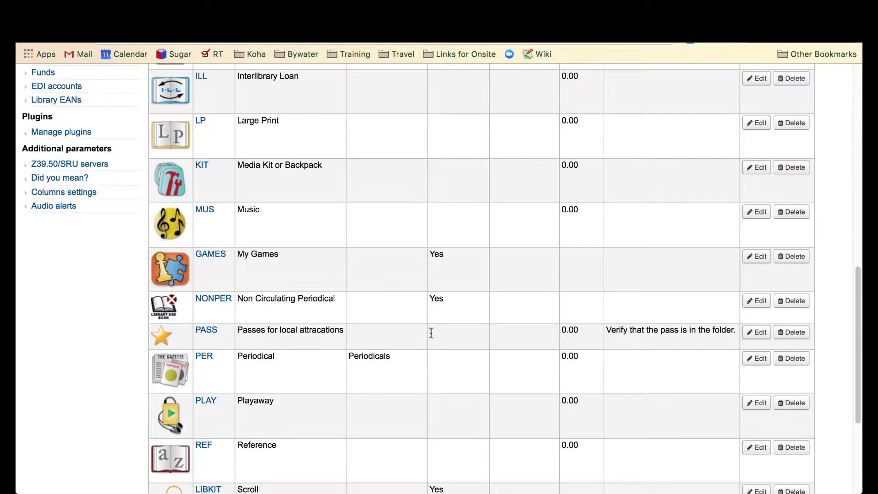
scroll(284, 339, "down", 1)
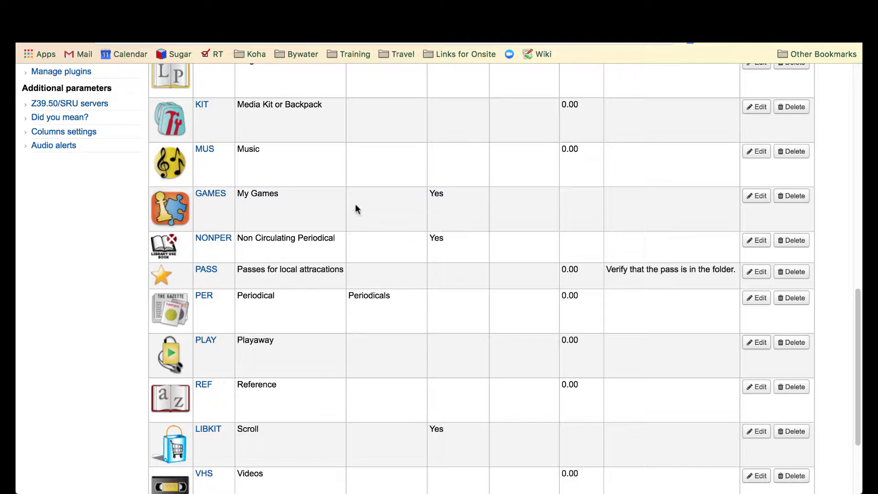
scroll(357, 202, "up", 5)
scroll(357, 198, "up", 7)
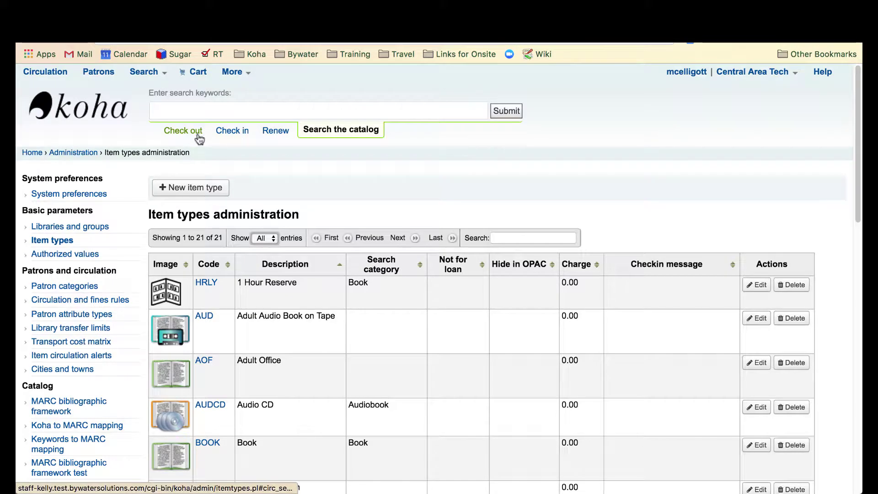
- Search the catalog for ISSN 1072-5121 and open the New menu on Taunton's fine cooking
right_click(183, 110)
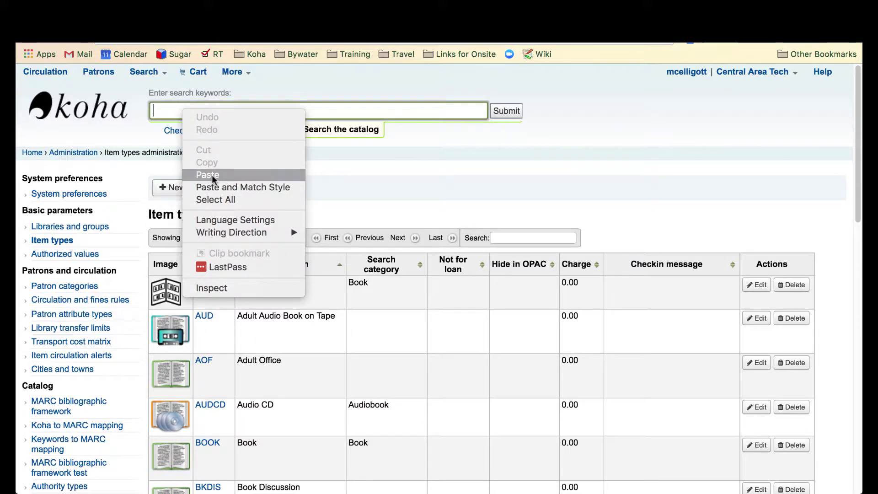
left_click(212, 174)
left_click(506, 110)
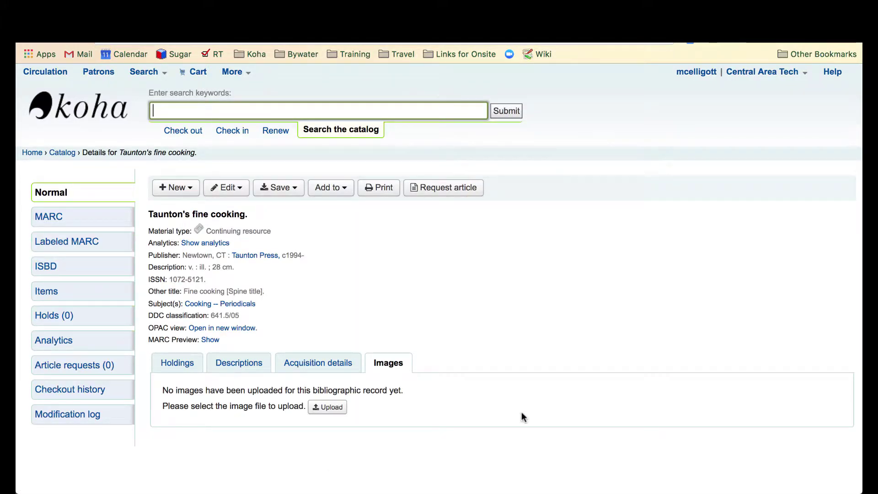
left_click(177, 188)
- Start a new subscription with manual history, call number MAG FINE, library Central Area Tech
left_click(206, 243)
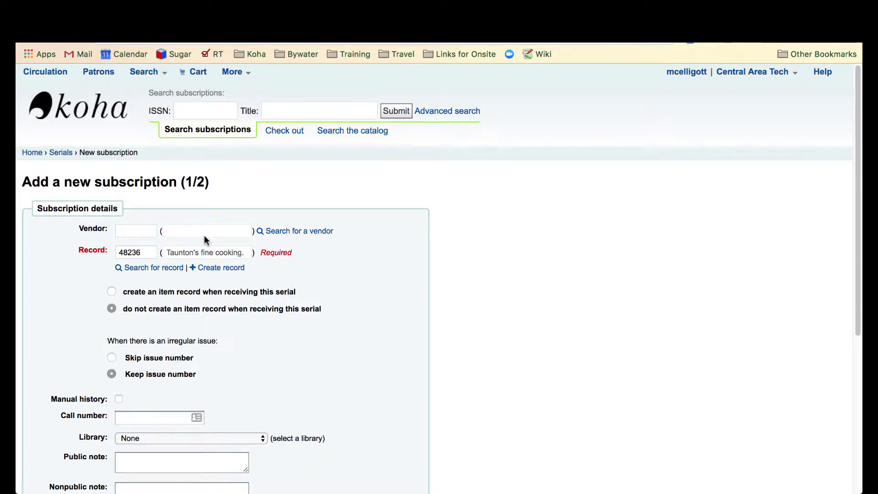
scroll(402, 277, "down", 4)
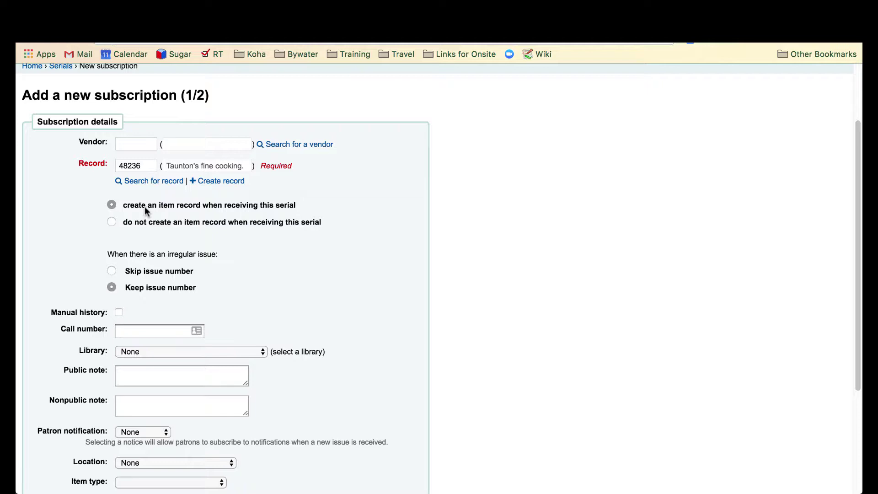
left_click(120, 329)
type("MAG FINE")
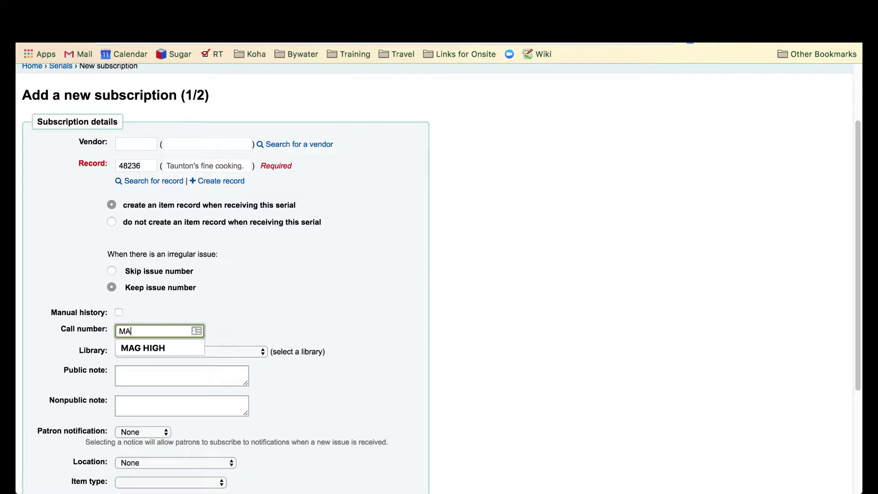
left_click(117, 311)
left_click(141, 351)
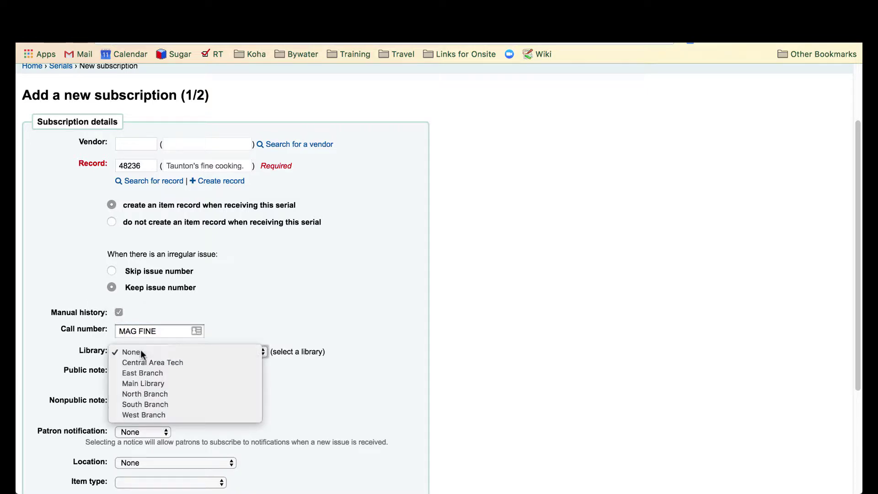
left_click(140, 349)
left_click(141, 351)
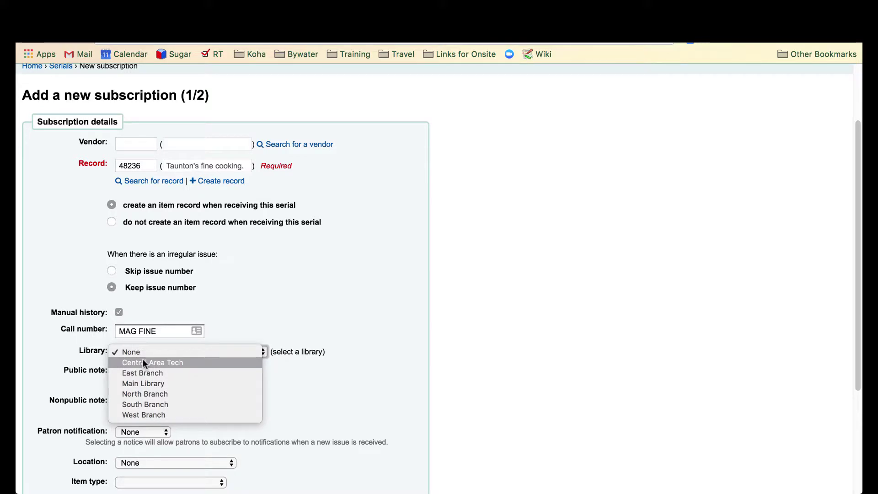
left_click(142, 359)
- Set the subscription's shelving location to Periodicals
scroll(156, 405, "down", 3)
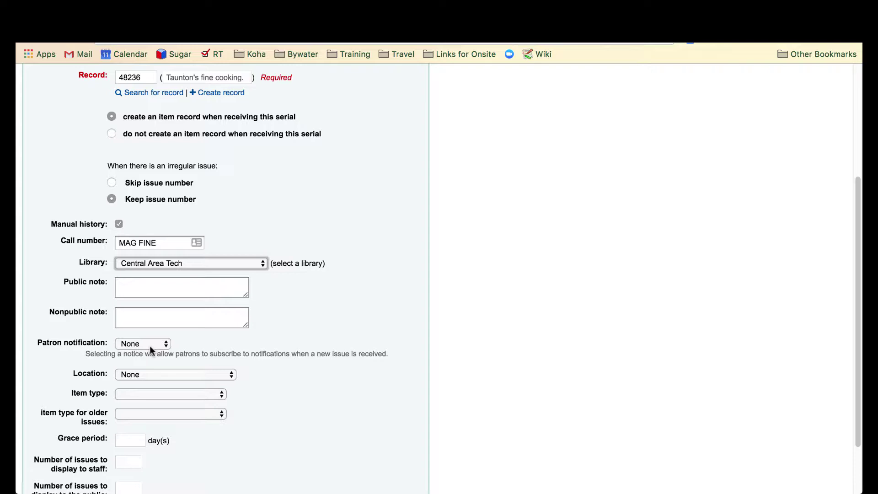
left_click(162, 374)
left_click(172, 394)
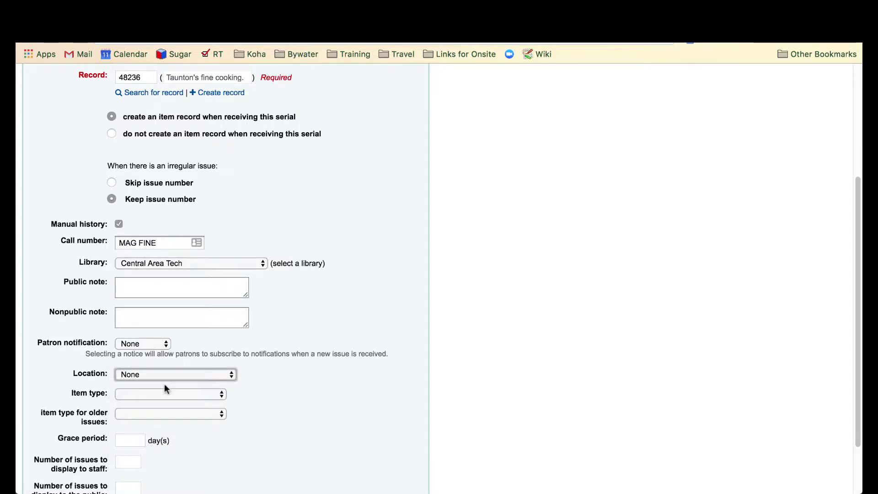
left_click(160, 372)
left_click(163, 364)
- Make new issues Non Circulating Periodical and older issues Periodical
left_click(139, 394)
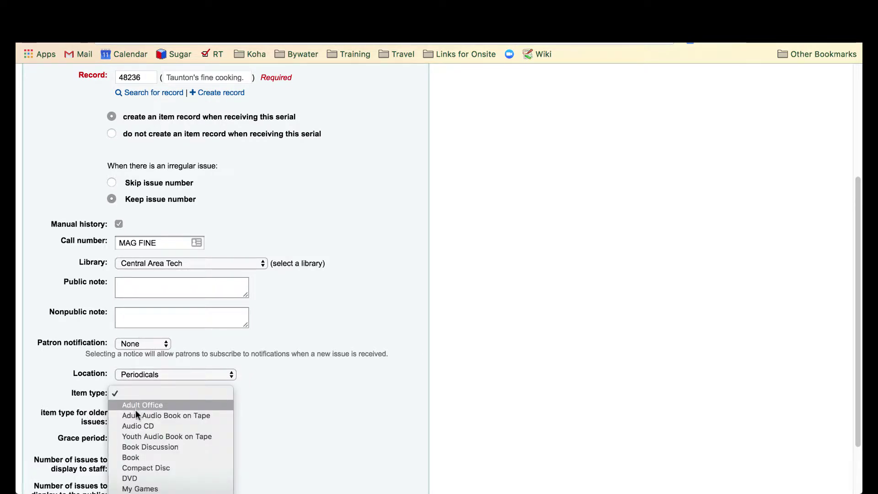
scroll(133, 421, "down", 3)
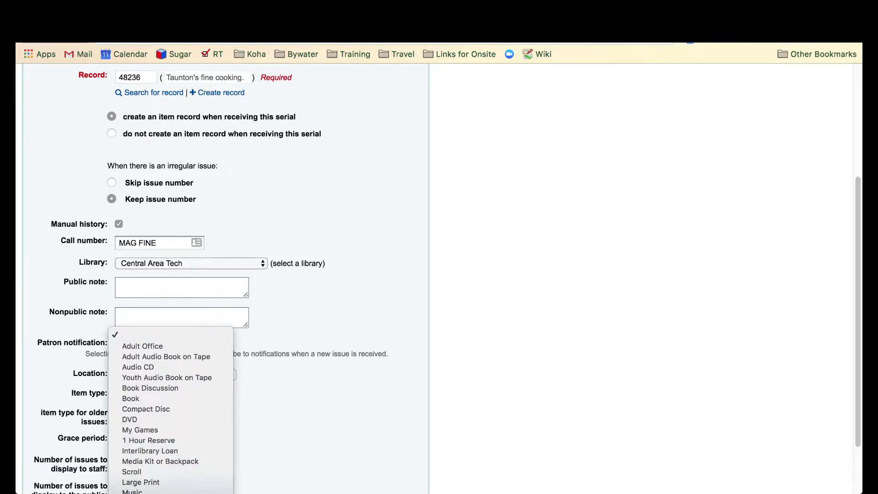
left_click(166, 487)
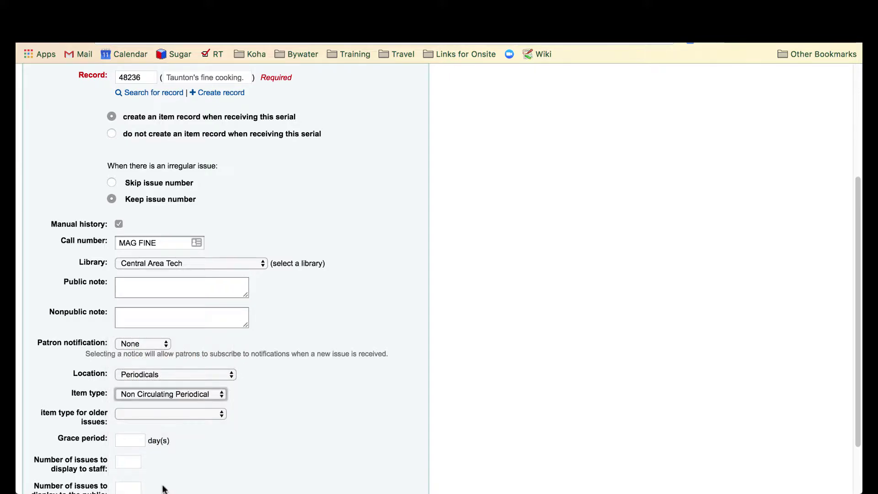
left_click(134, 414)
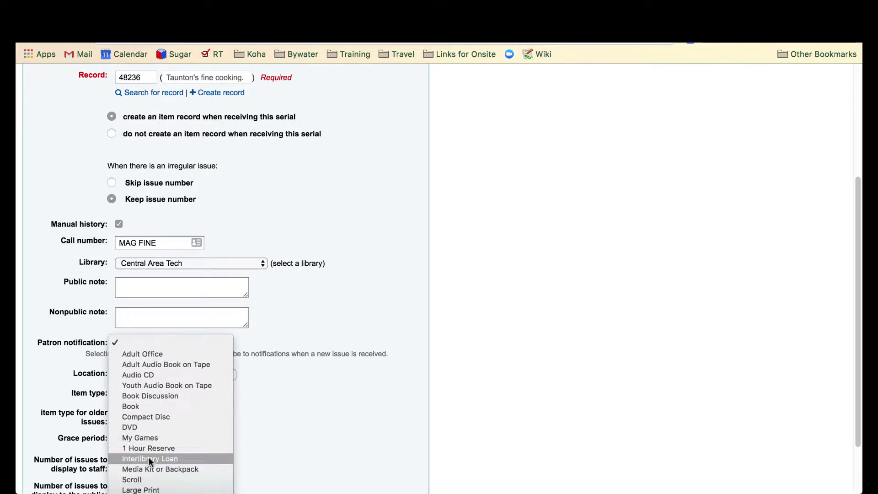
scroll(148, 458, "down", 1)
left_click(151, 485)
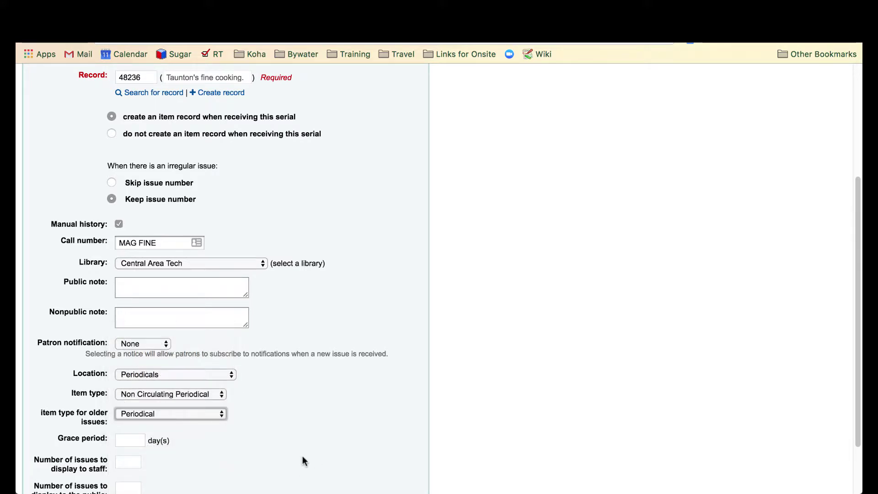
- Show 12 issues to staff and 12 to the public, then go to Serials planning
scroll(174, 415, "down", 3)
left_click(125, 392)
type("12")
left_click(130, 417)
type("12")
left_click(409, 449)
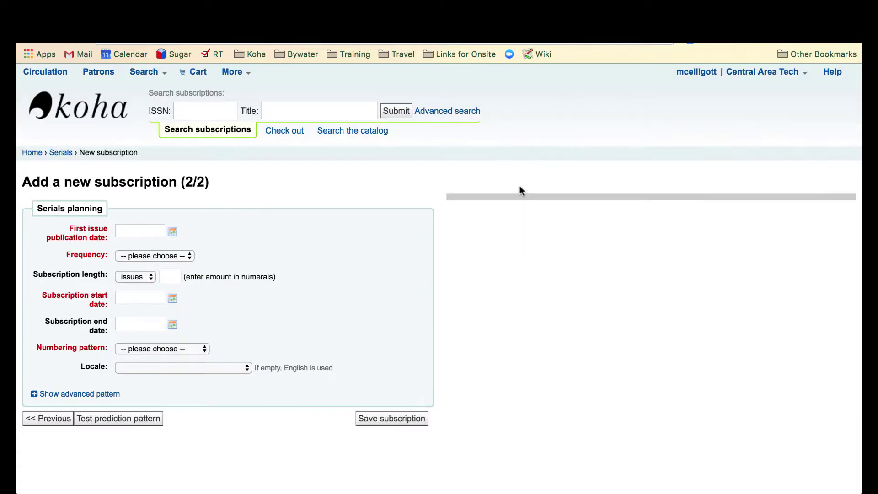
- Set first issue and start date 04/01/2017, frequency 1/month, length 24 months
left_click(130, 232)
left_click(256, 289)
left_click(147, 255)
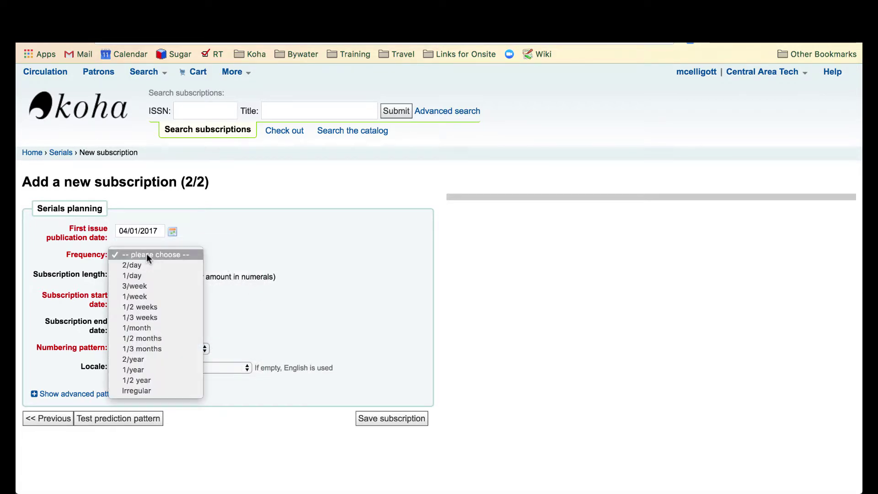
left_click(146, 328)
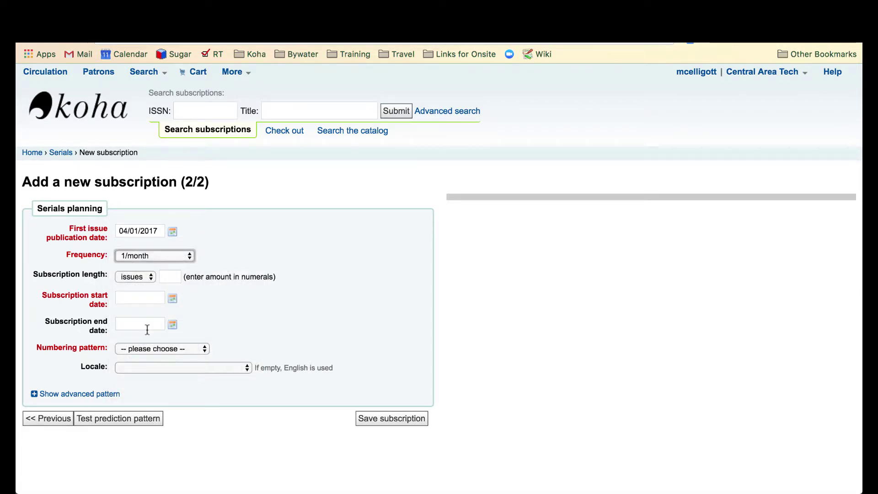
left_click(169, 274)
type("24")
left_click(143, 296)
left_click(144, 277)
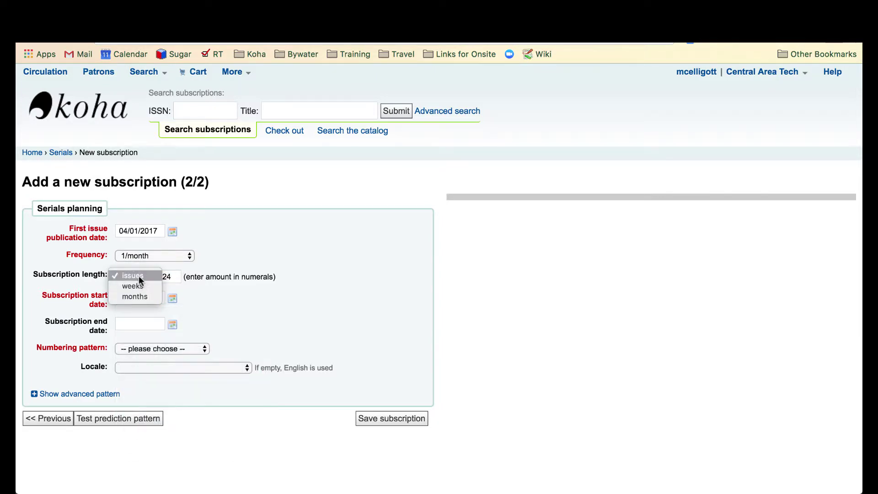
left_click(137, 295)
left_click(140, 298)
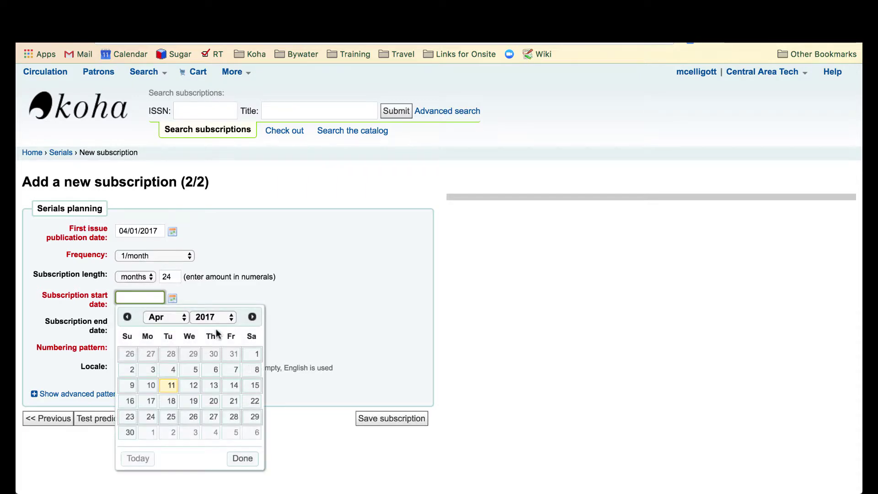
left_click(252, 353)
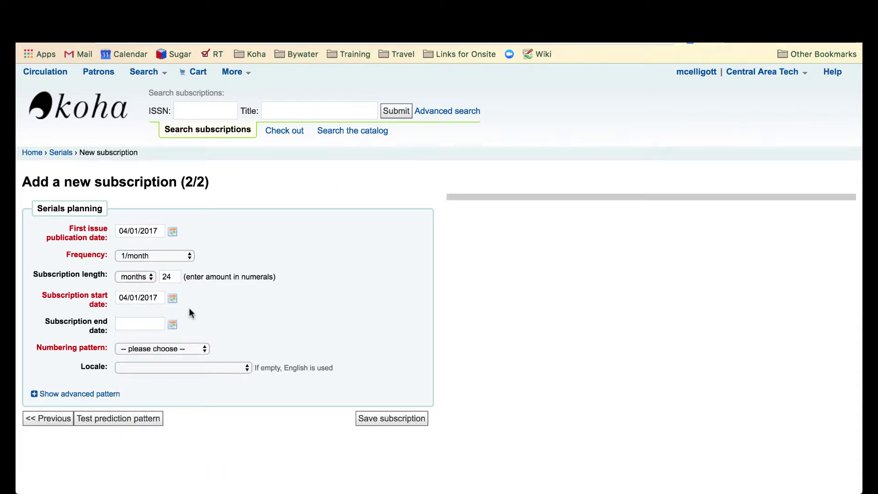
- Use the Number numbering pattern beginning at 143 with inner counter 142
left_click(168, 348)
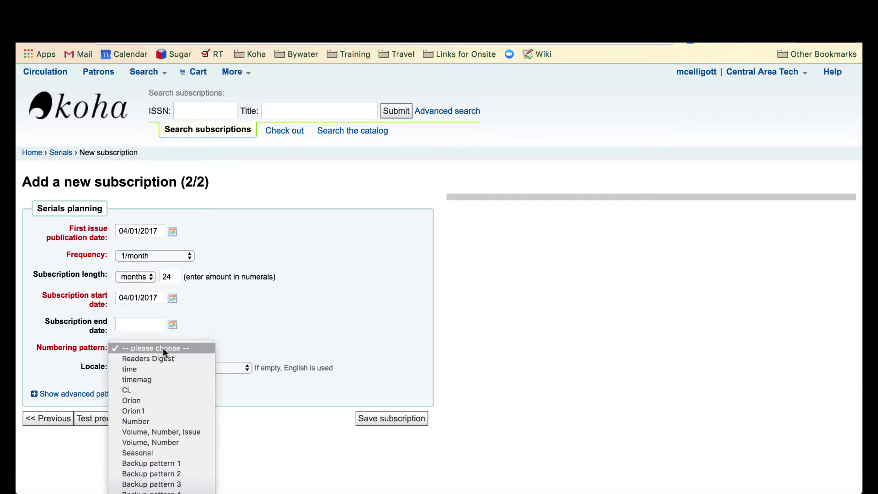
left_click(155, 419)
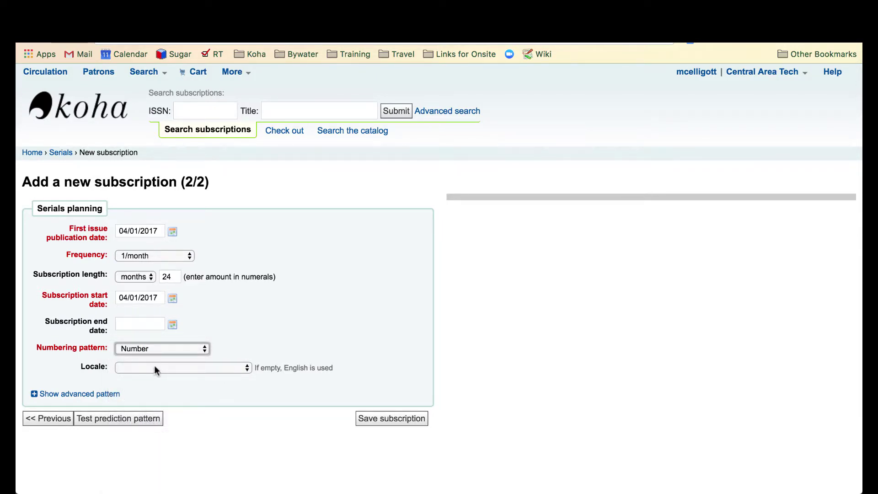
left_click(123, 409)
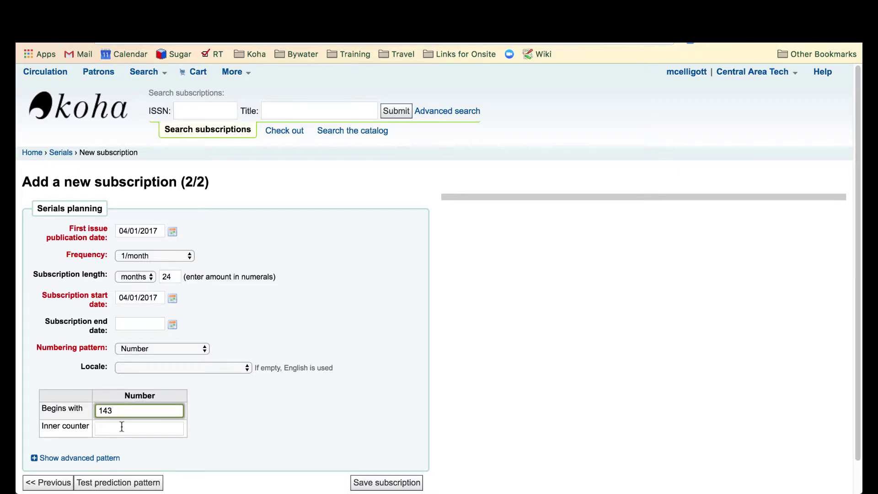
left_click(122, 427)
type("142")
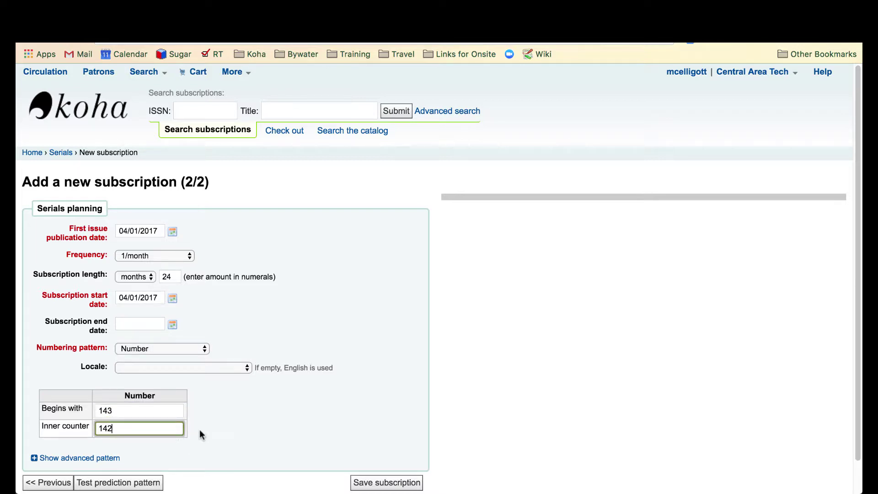
scroll(230, 451, "down", 2)
- Preview the predicted issue schedule and save the subscription as #20
left_click(107, 449)
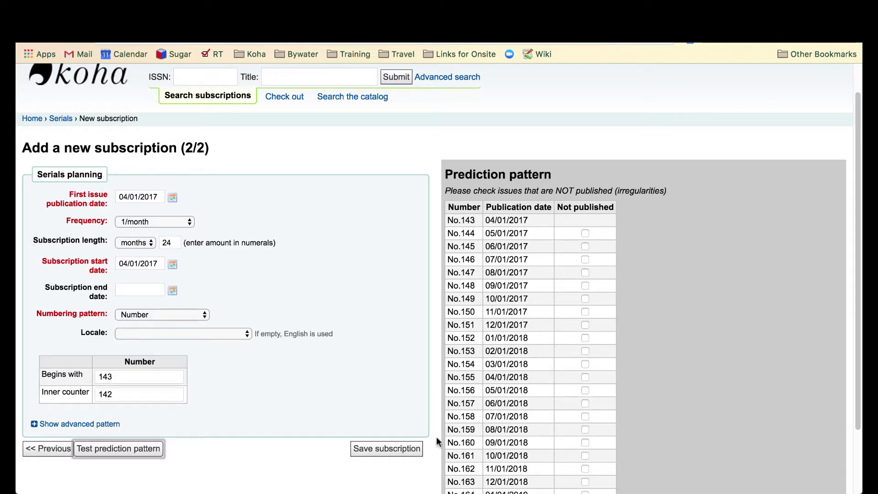
left_click(388, 452)
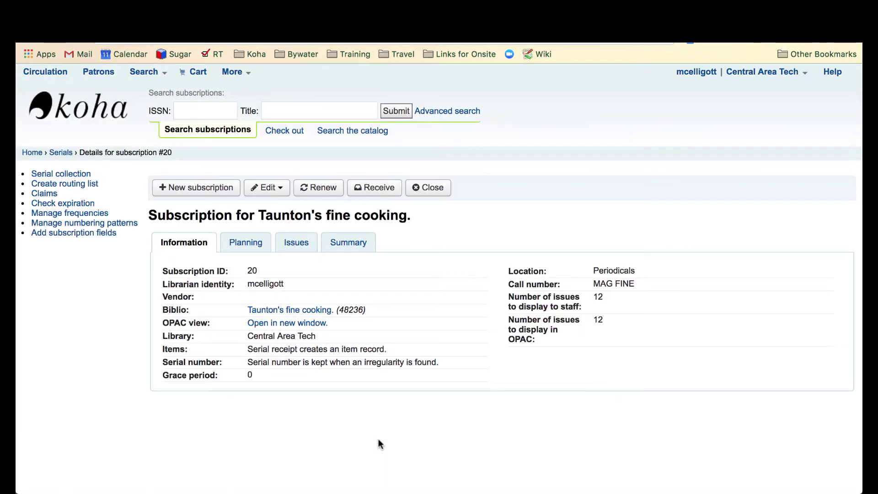
- Receive issue No.143 as Arrived with today's acquisition date
left_click(370, 191)
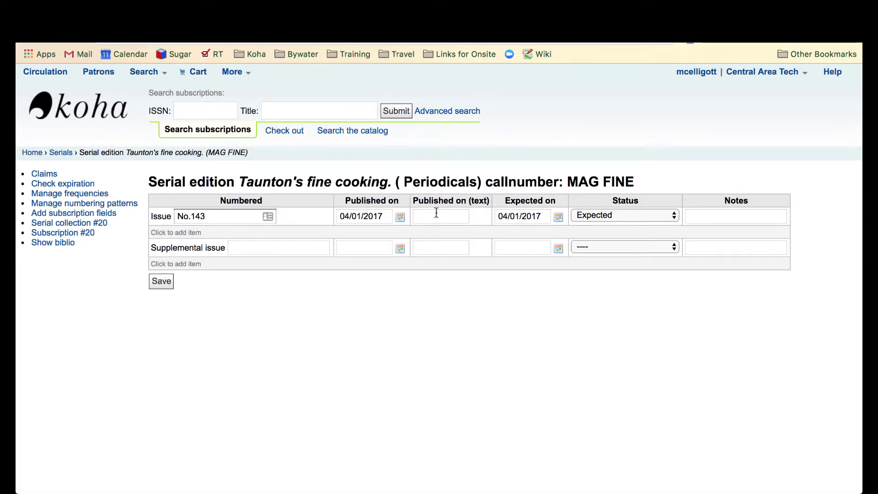
left_click(627, 221)
left_click(626, 226)
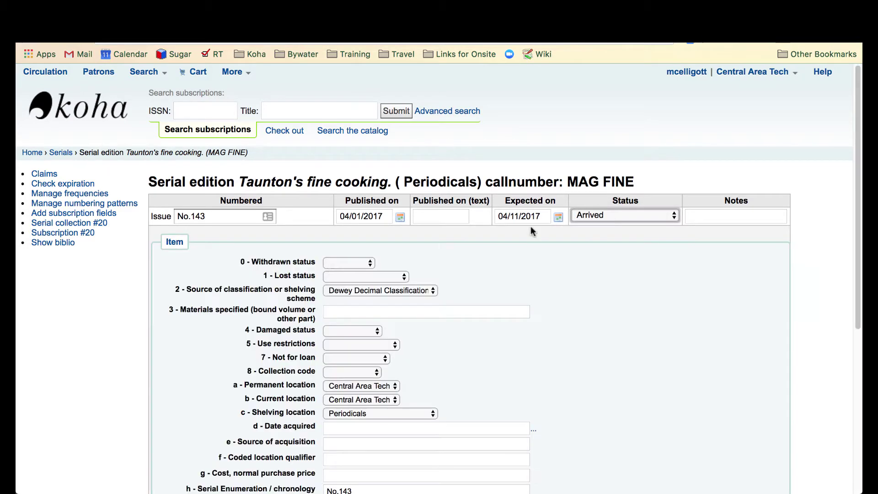
scroll(295, 319, "down", 3)
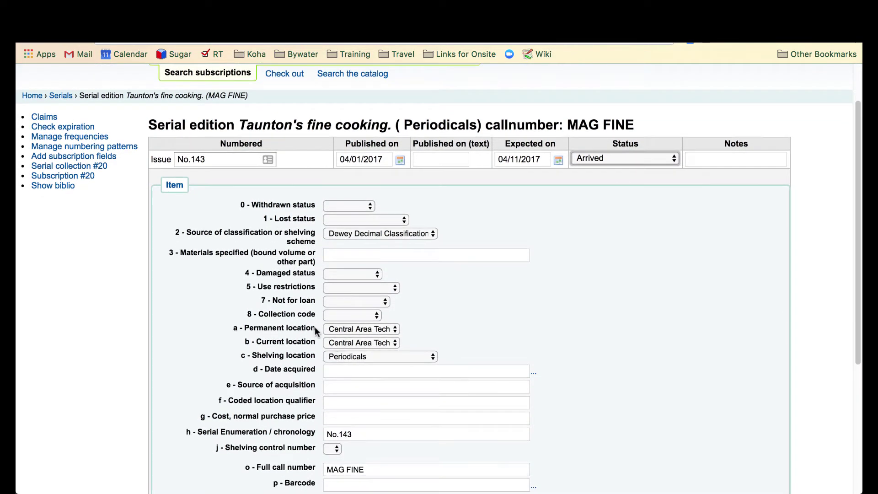
left_click(345, 355)
- Autofill barcode CAT17040016, set item type Non Circulating Periodical, and save the receipt
scroll(356, 369, "down", 3)
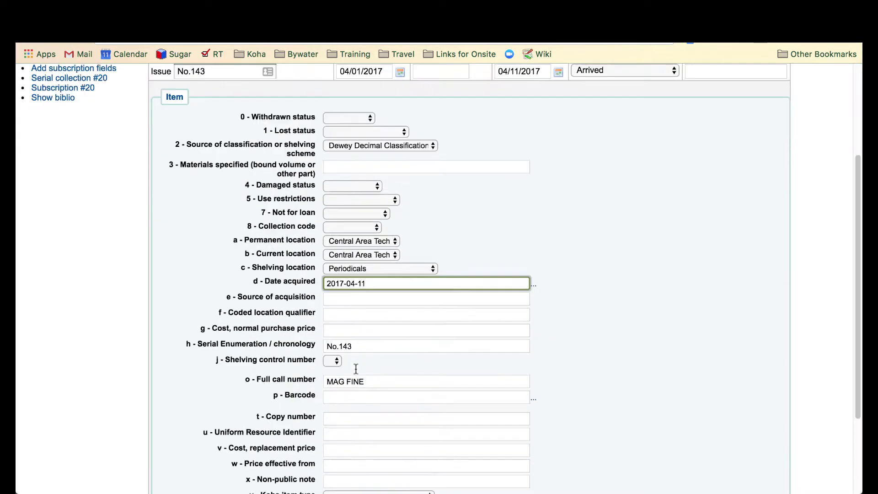
left_click(349, 329)
left_click(348, 398)
scroll(340, 361, "down", 5)
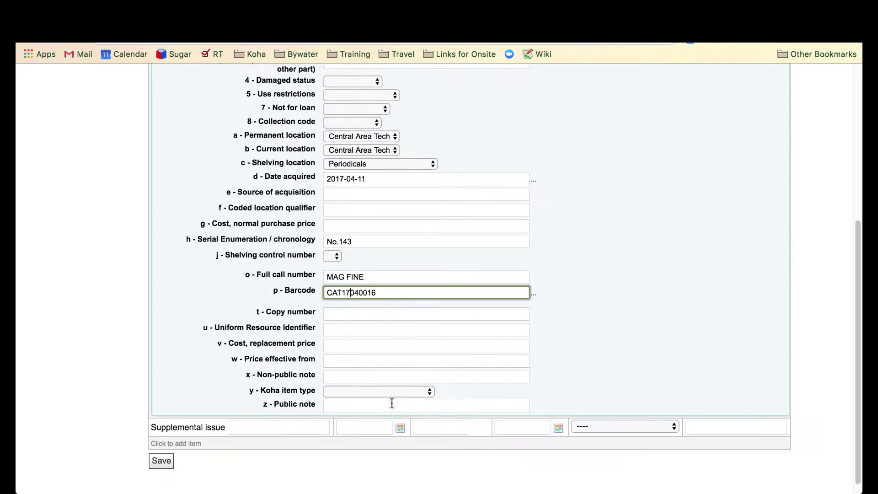
left_click(339, 380)
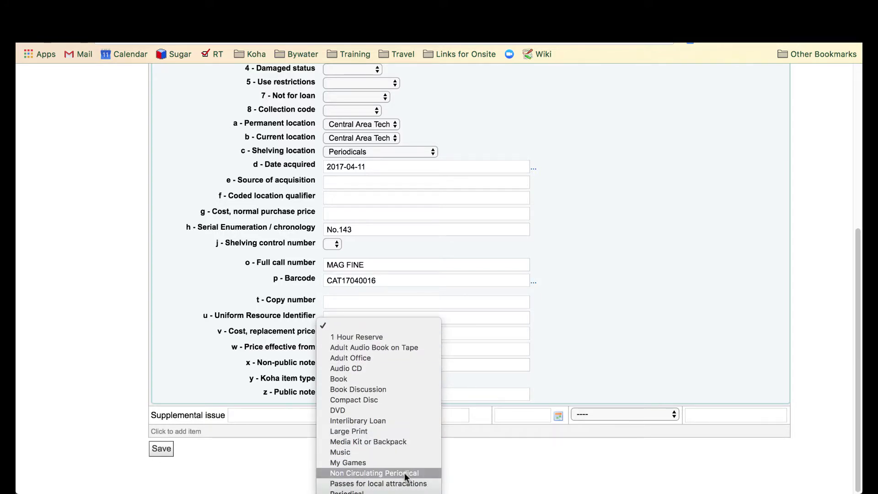
left_click(400, 472)
left_click(160, 447)
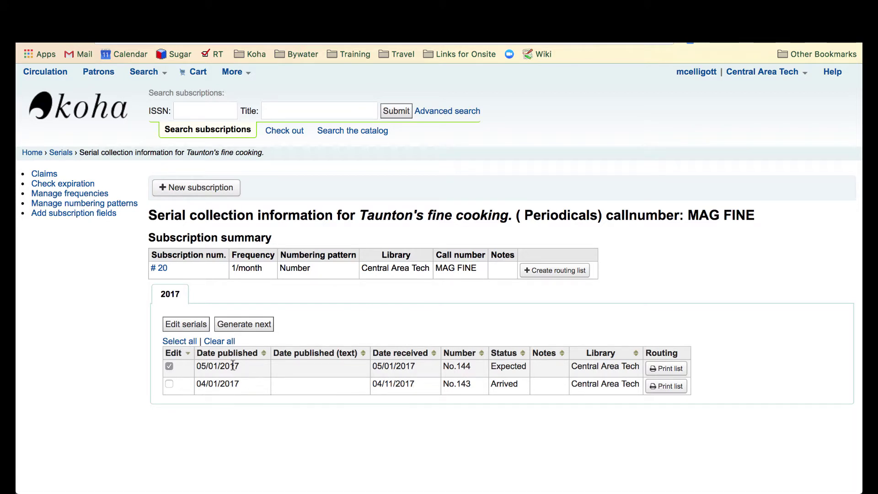
- Follow the '# 20' link in the Subscription summary back to its details page
left_click(159, 269)
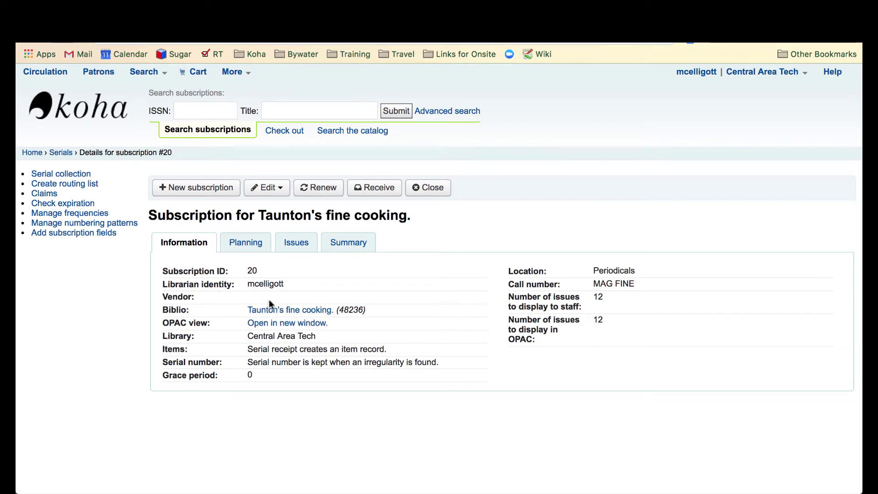
left_click(280, 312)
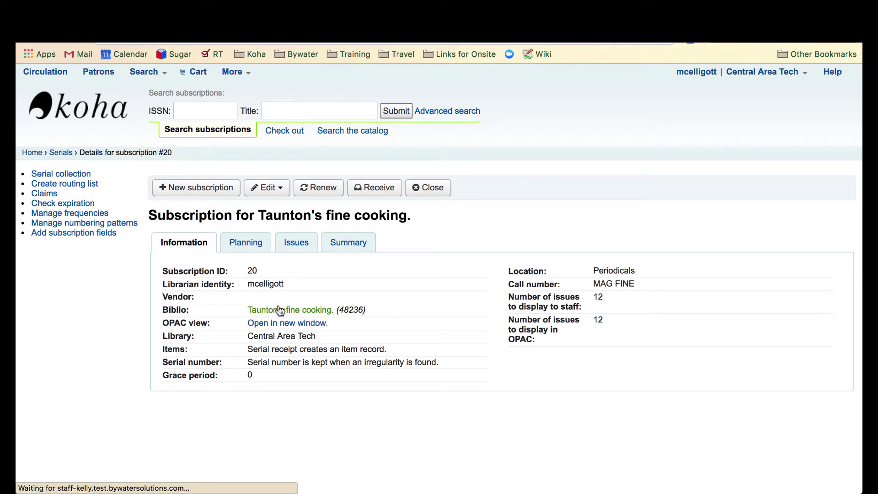
scroll(346, 312, "down", 1)
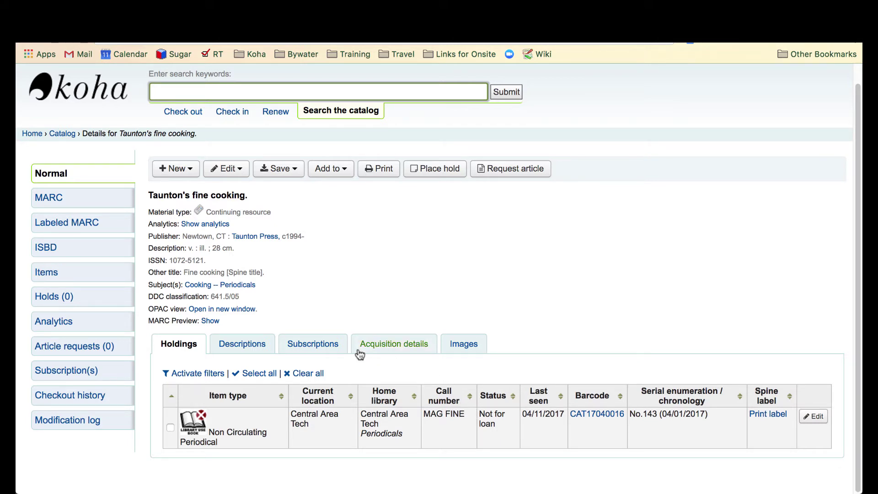
left_click(304, 344)
scroll(292, 394, "down", 2)
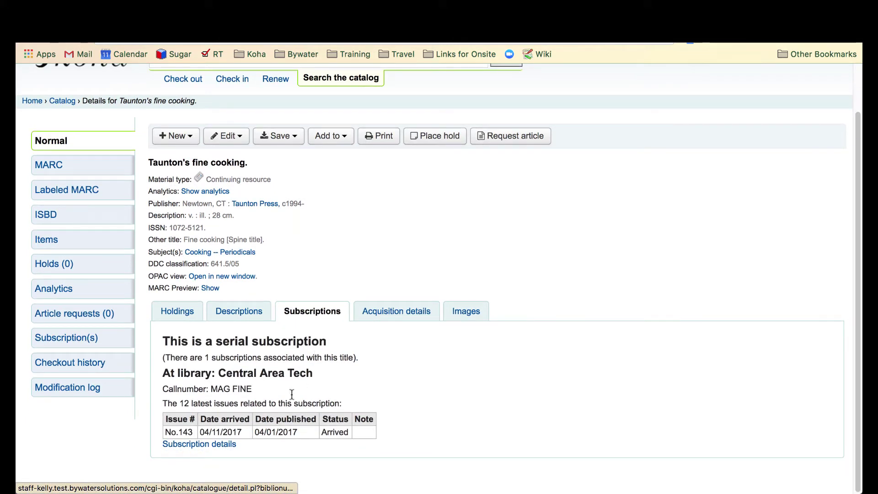
left_click(179, 445)
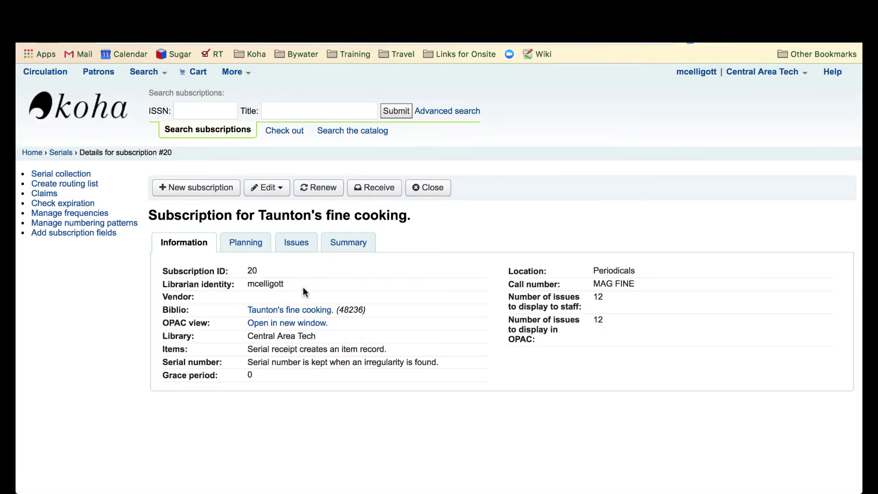
- Receive issue No.144 as Arrived with today's acquisition date, barcode CAT17040017, item type Non Circulating Periodical
left_click(361, 192)
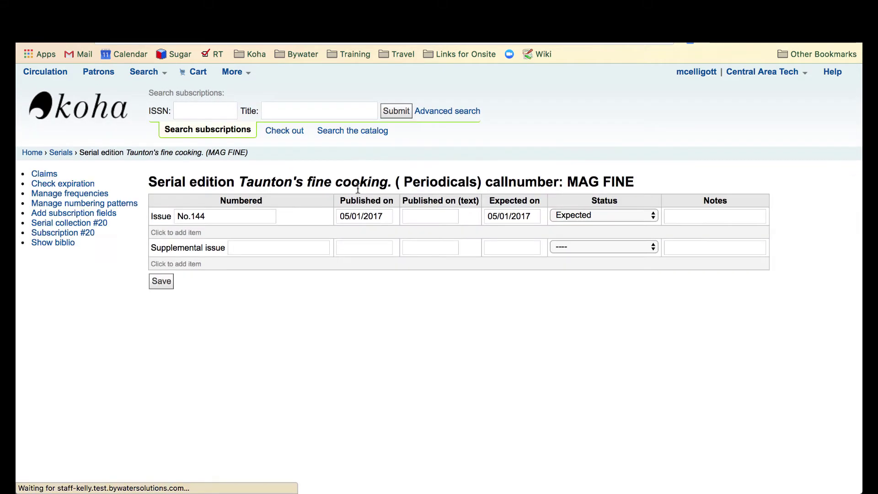
left_click(584, 218)
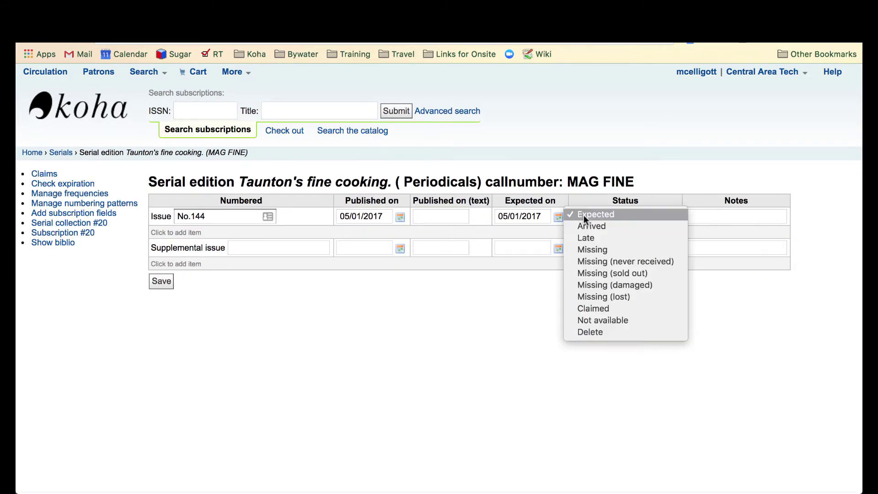
left_click(587, 224)
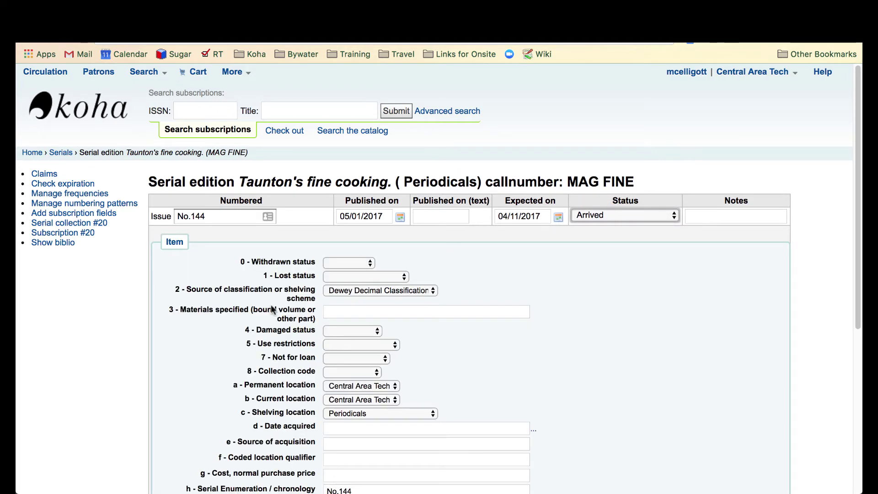
scroll(320, 351, "down", 3)
left_click(355, 333)
scroll(350, 357, "down", 1)
left_click(342, 441)
scroll(365, 420, "down", 4)
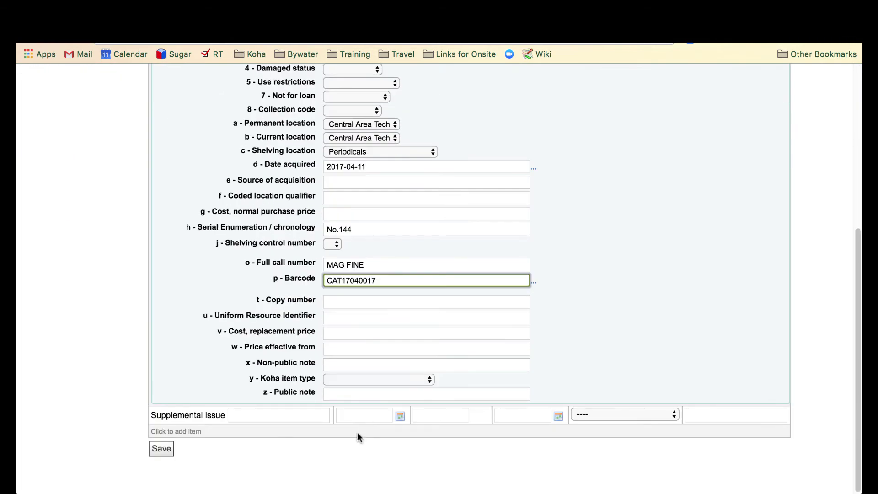
left_click(347, 378)
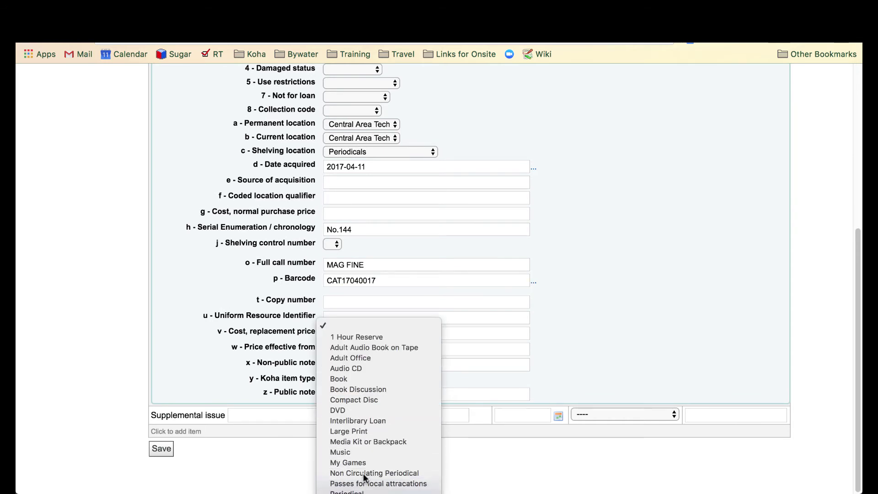
left_click(364, 472)
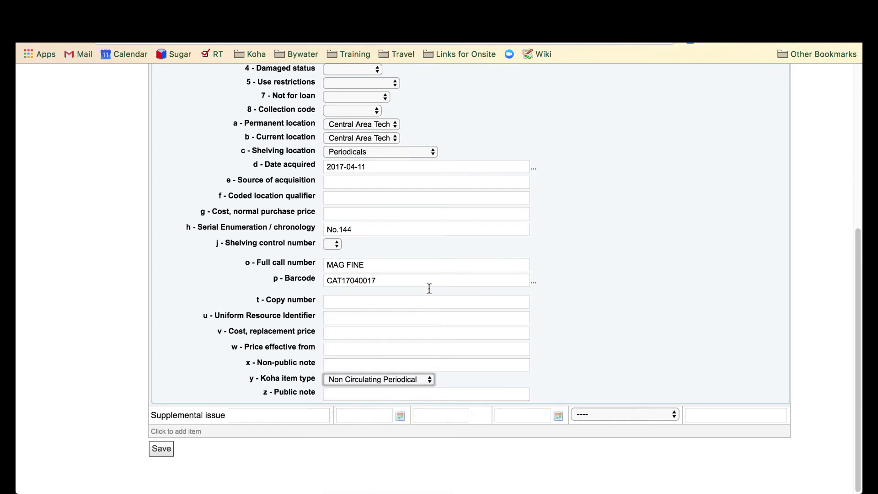
left_click(160, 450)
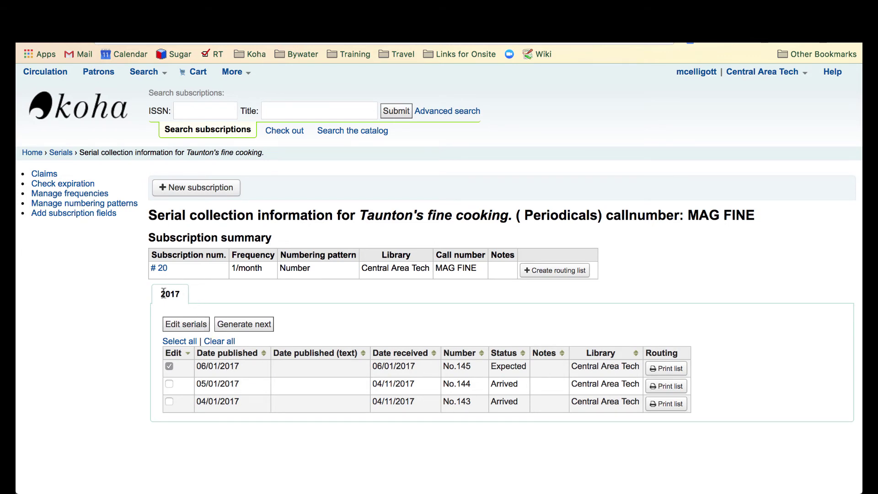
- Return to the details page of subscription #20, Taunton's fine cooking
left_click(162, 270)
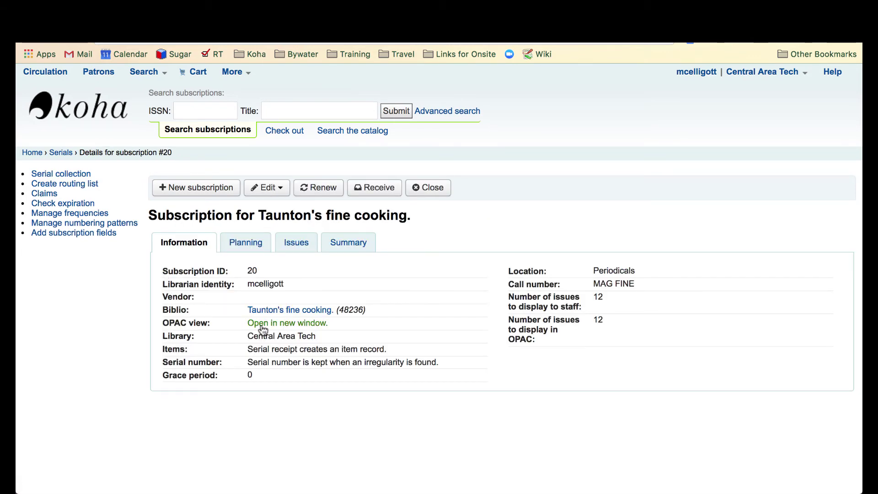
- Open the Taunton's fine cooking record and view holdings: No.144 not for loan, No.143 available
left_click(276, 311)
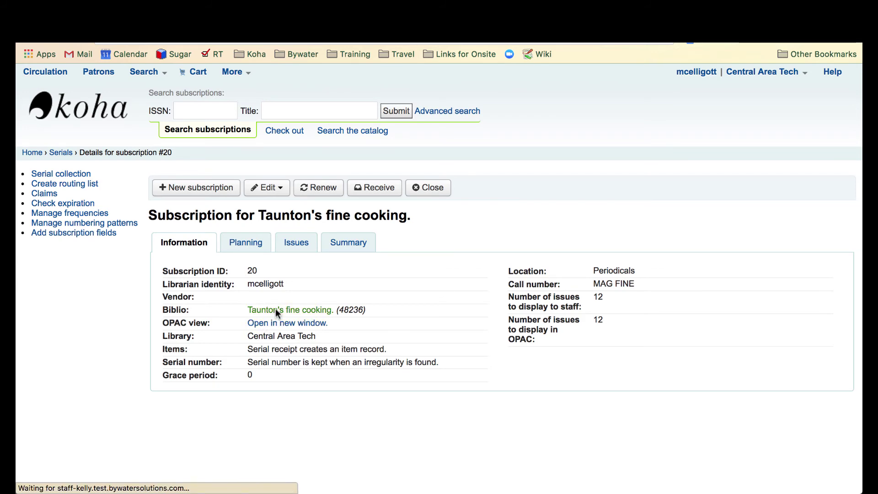
scroll(399, 372, "down", 2)
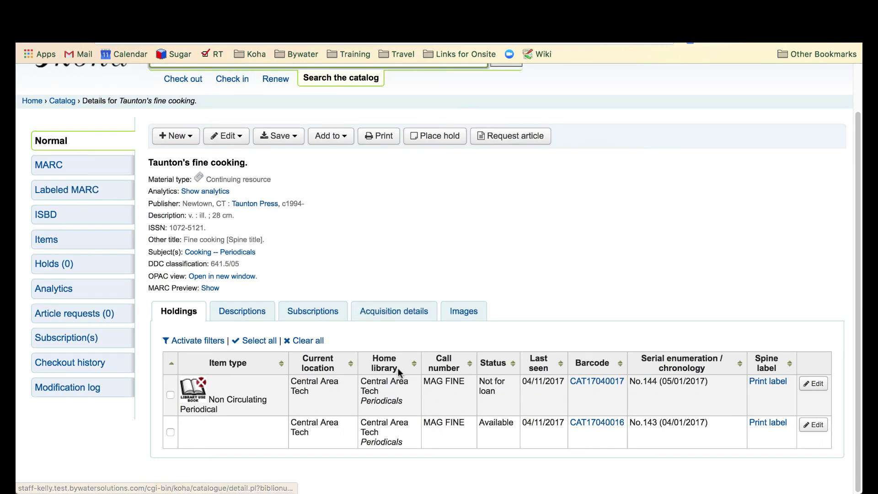